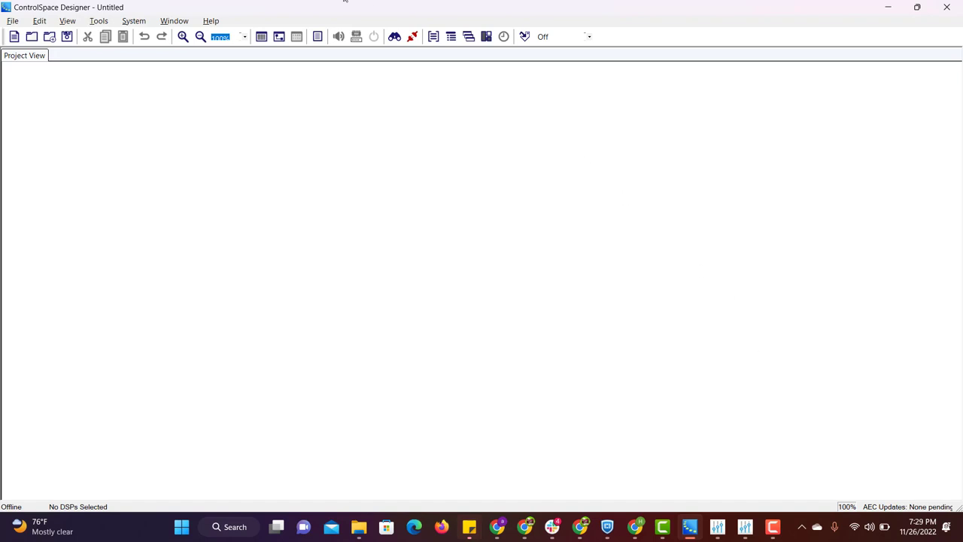
# Show the Device List panel from the Window menu beside the Project View.
pyautogui.click(175, 22)
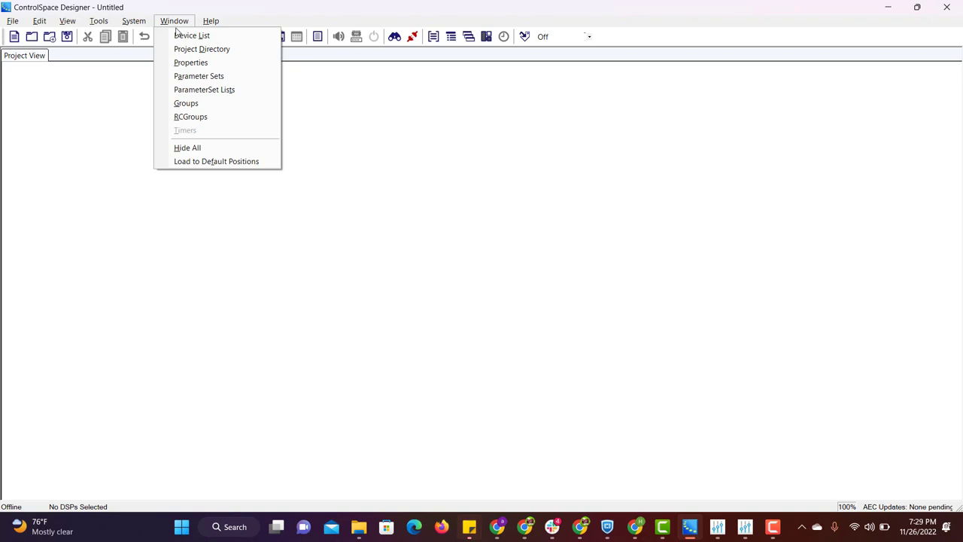
pyautogui.click(178, 35)
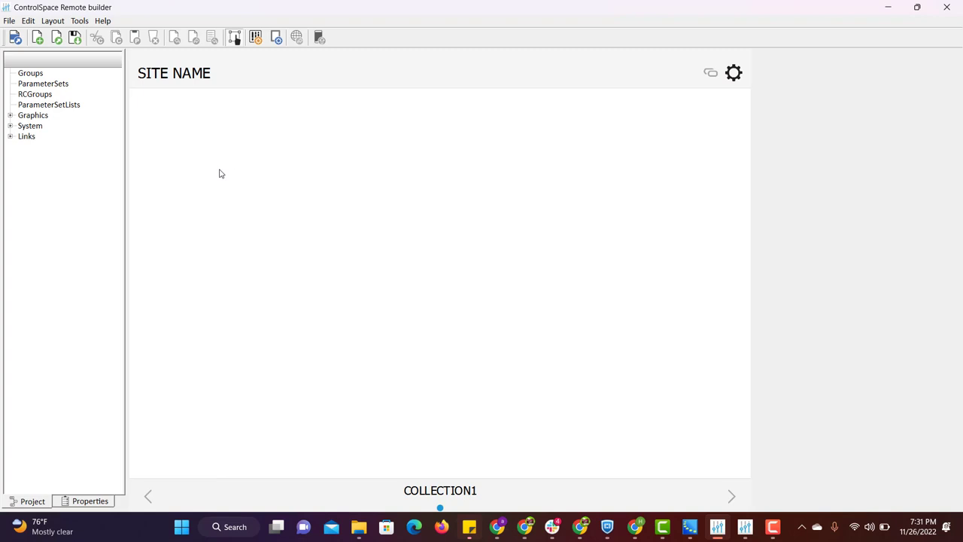
pyautogui.click(746, 527)
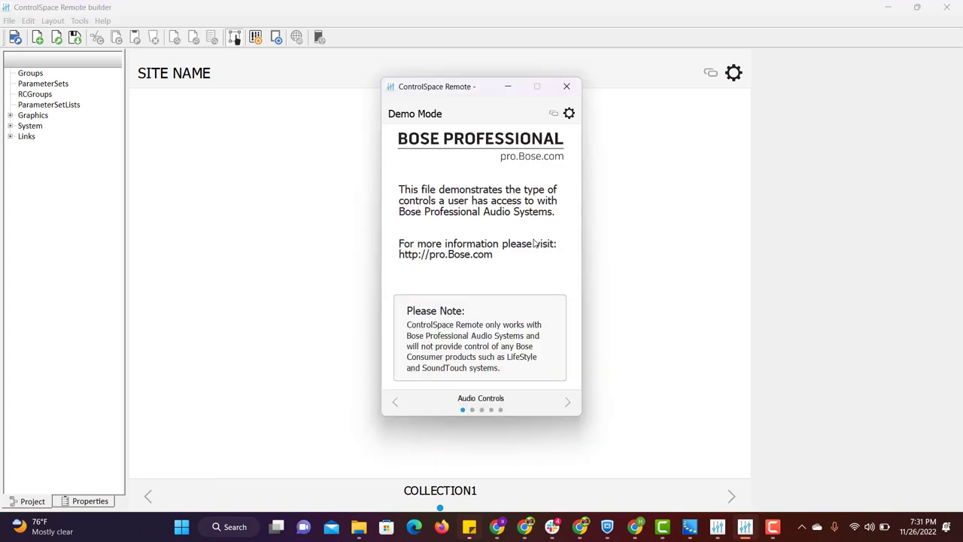